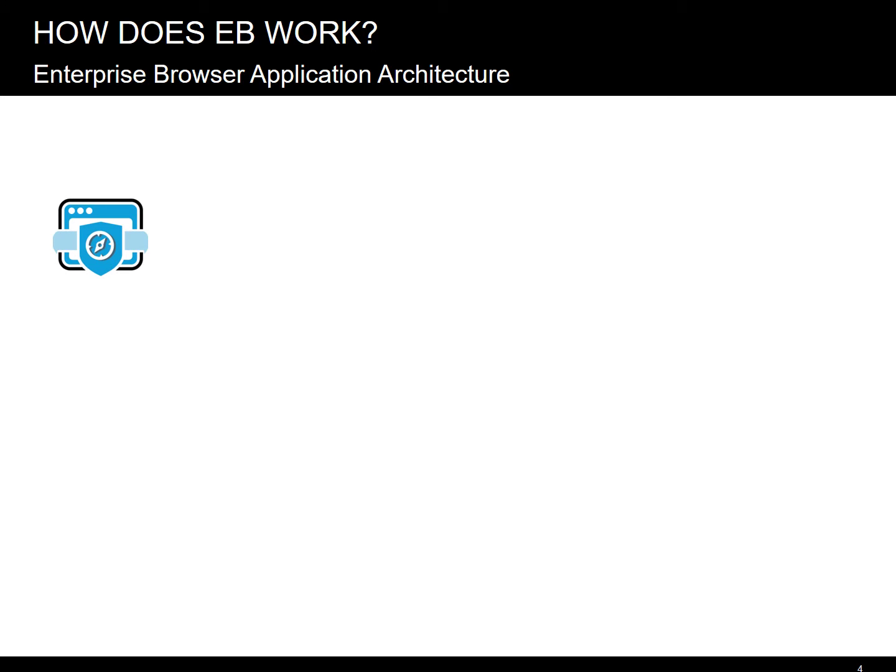
pyautogui.press('Right')
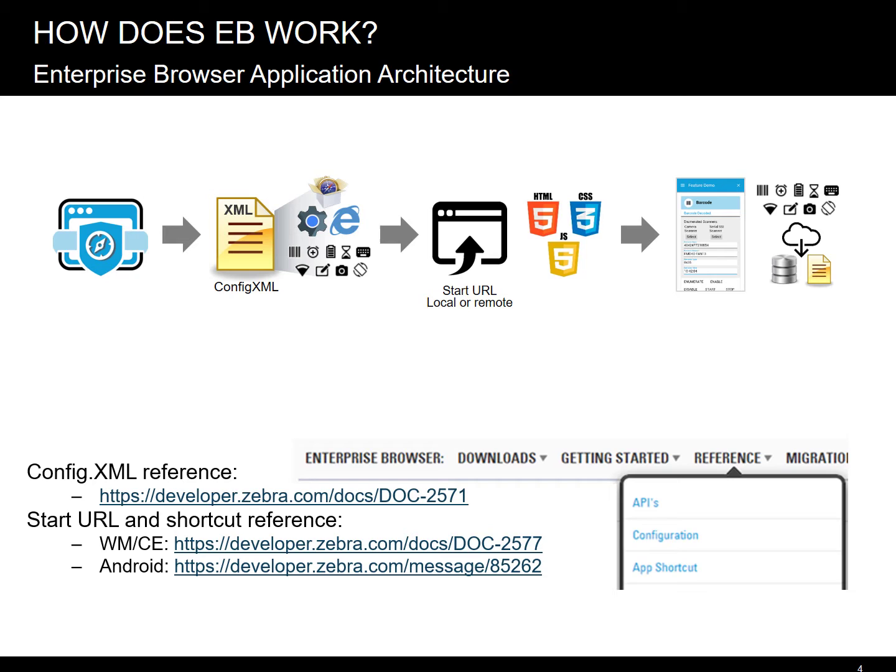
pyautogui.press('Right')
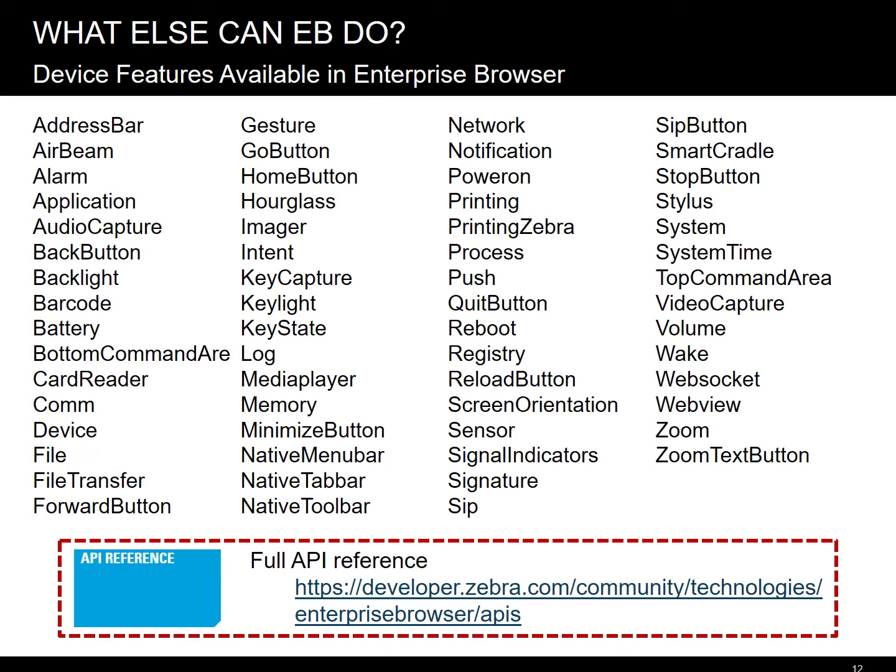
pyautogui.press('Right')
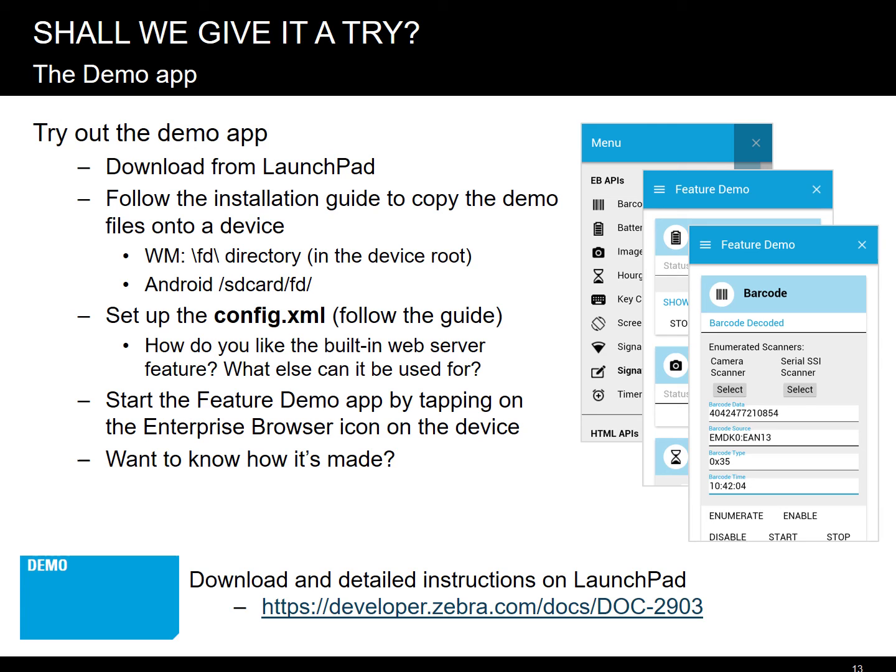
pyautogui.press('Right')
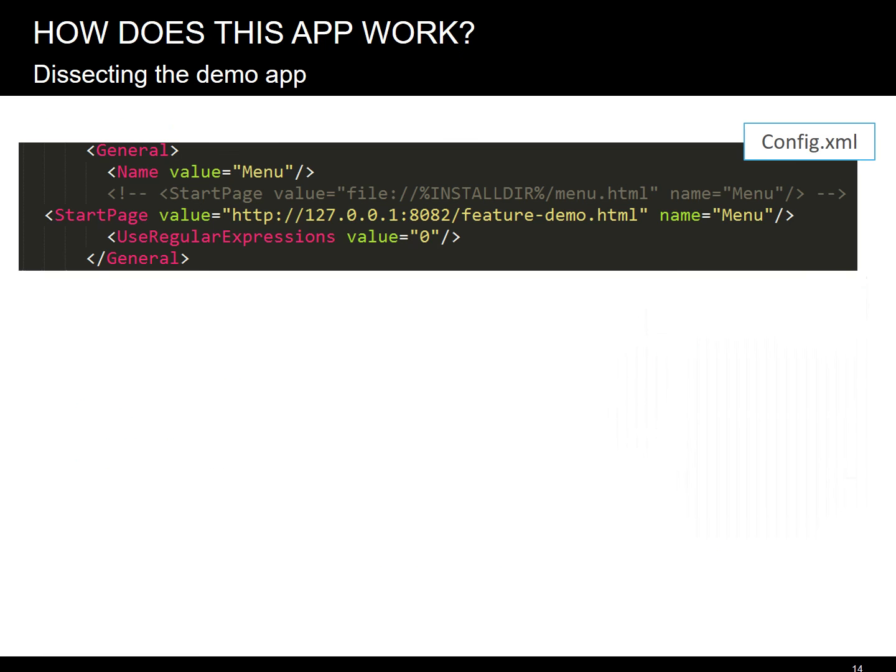